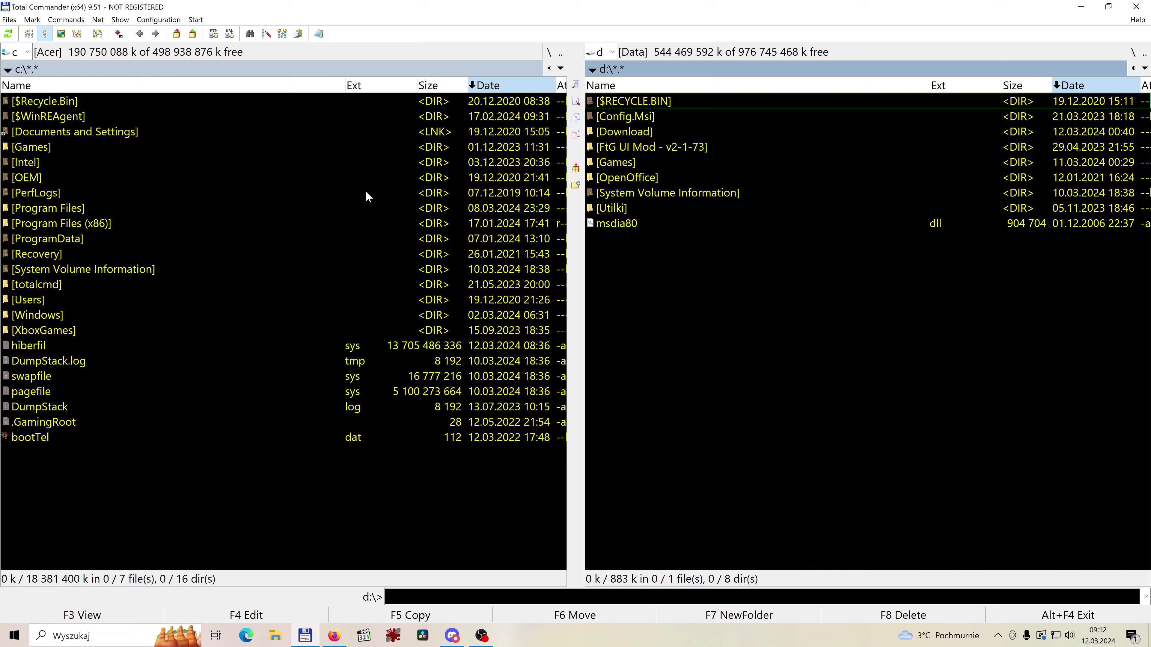
In the left panel, go to Users > profile folder > Saved Games > MechWarrior Online.
{"action": "left_click", "coordinate": [28, 299]}
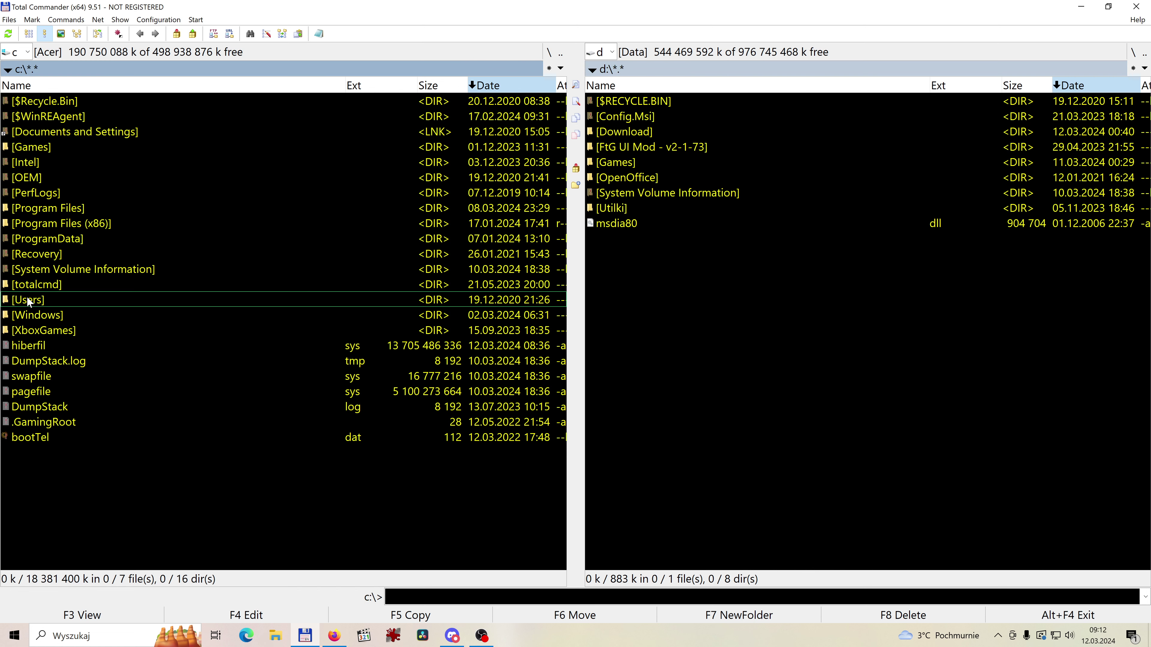
{"action": "double_click", "coordinate": [28, 299]}
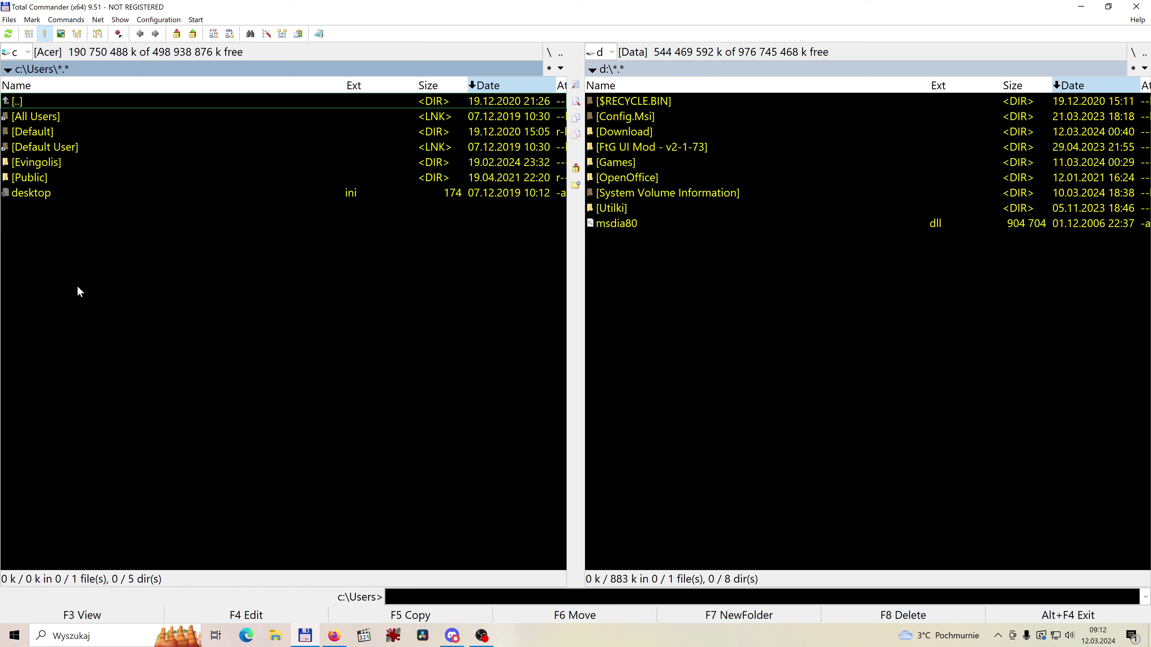
{"action": "left_click", "coordinate": [53, 162]}
{"action": "double_click", "coordinate": [55, 161]}
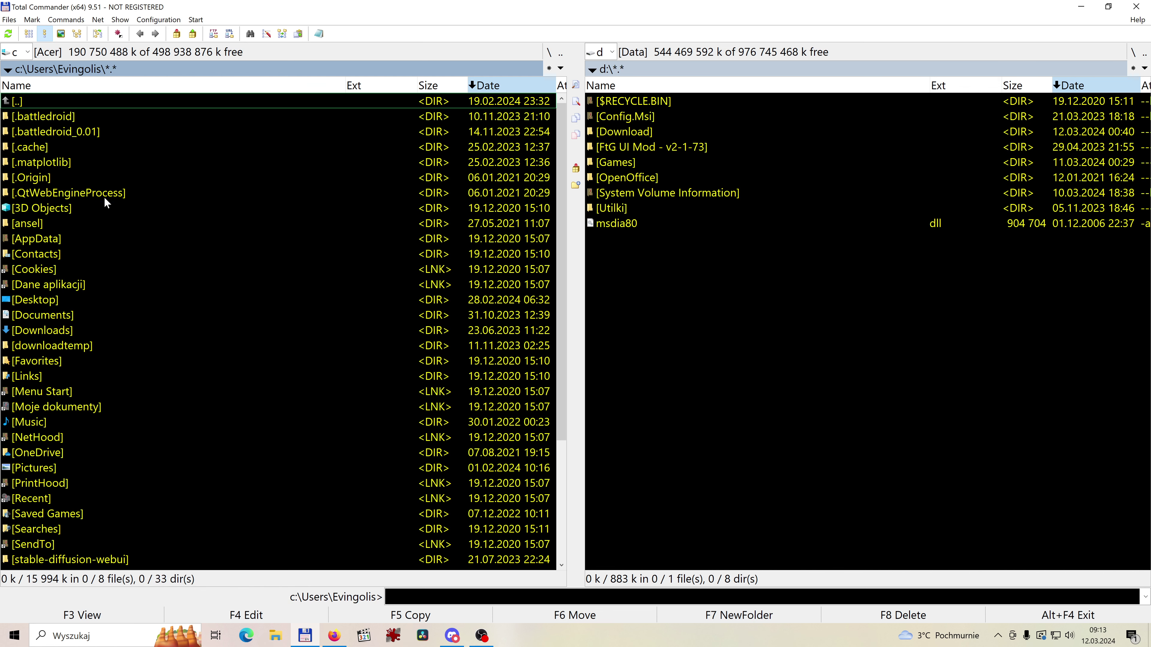
{"action": "left_click", "coordinate": [41, 511]}
{"action": "double_click", "coordinate": [41, 511]}
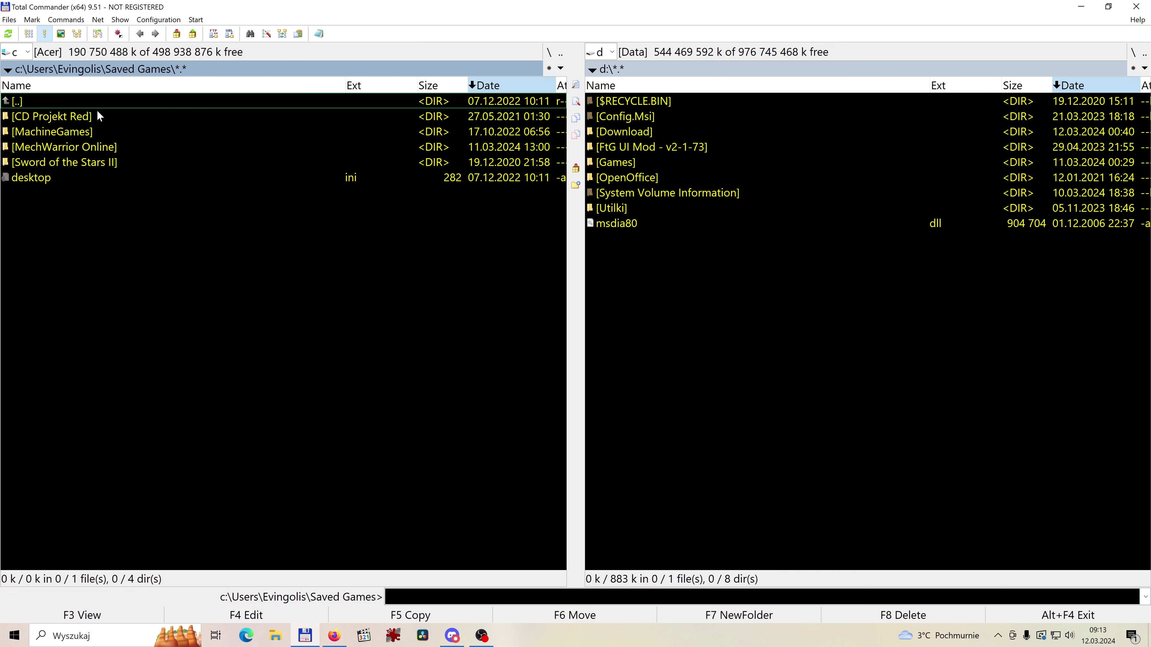
{"action": "left_click", "coordinate": [62, 147]}
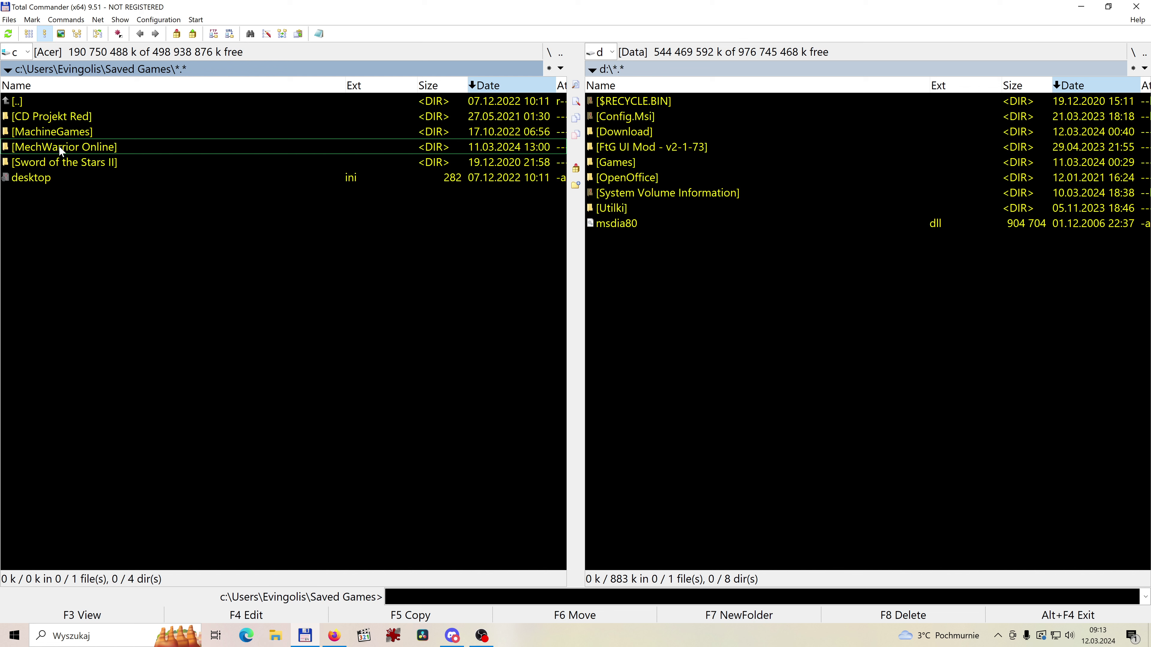
{"action": "double_click", "coordinate": [60, 146]}
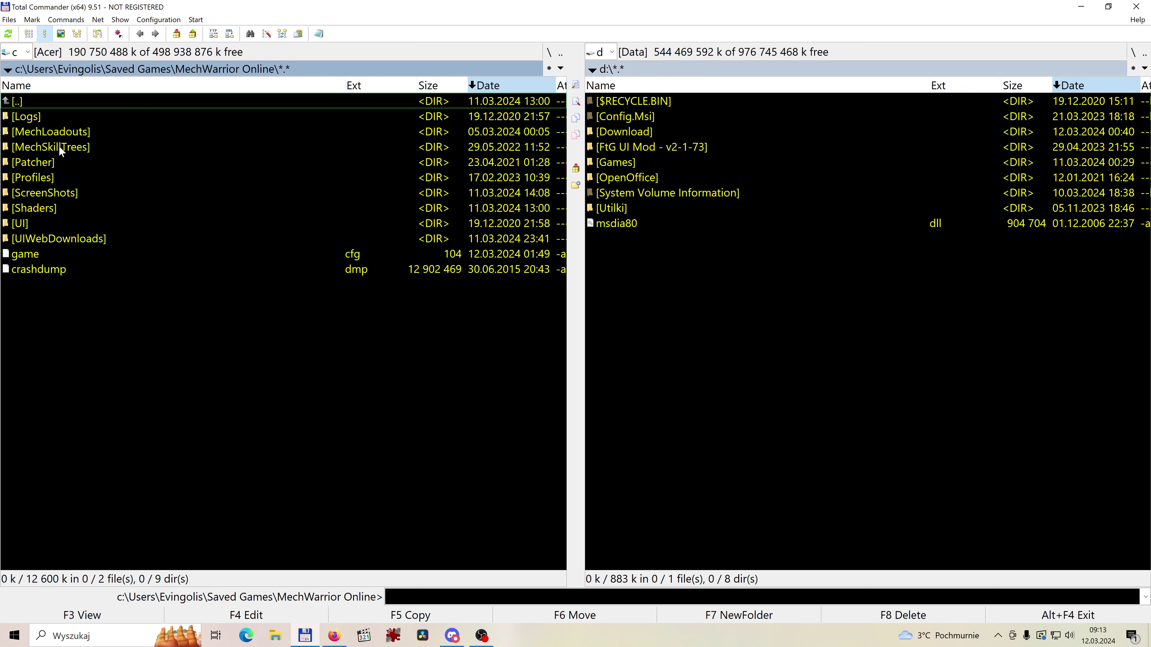
Check that the Shaders folder holds only a Cache folder, then return to MechWarrior Online.
{"action": "left_click", "coordinate": [53, 209]}
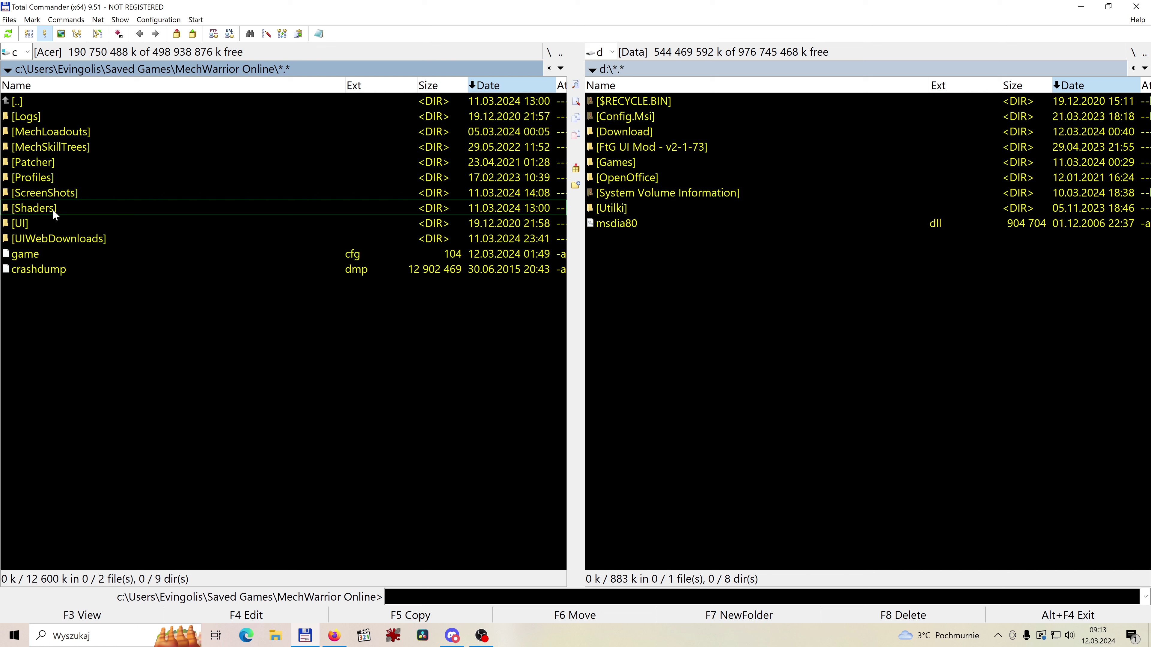
{"action": "double_click", "coordinate": [53, 209]}
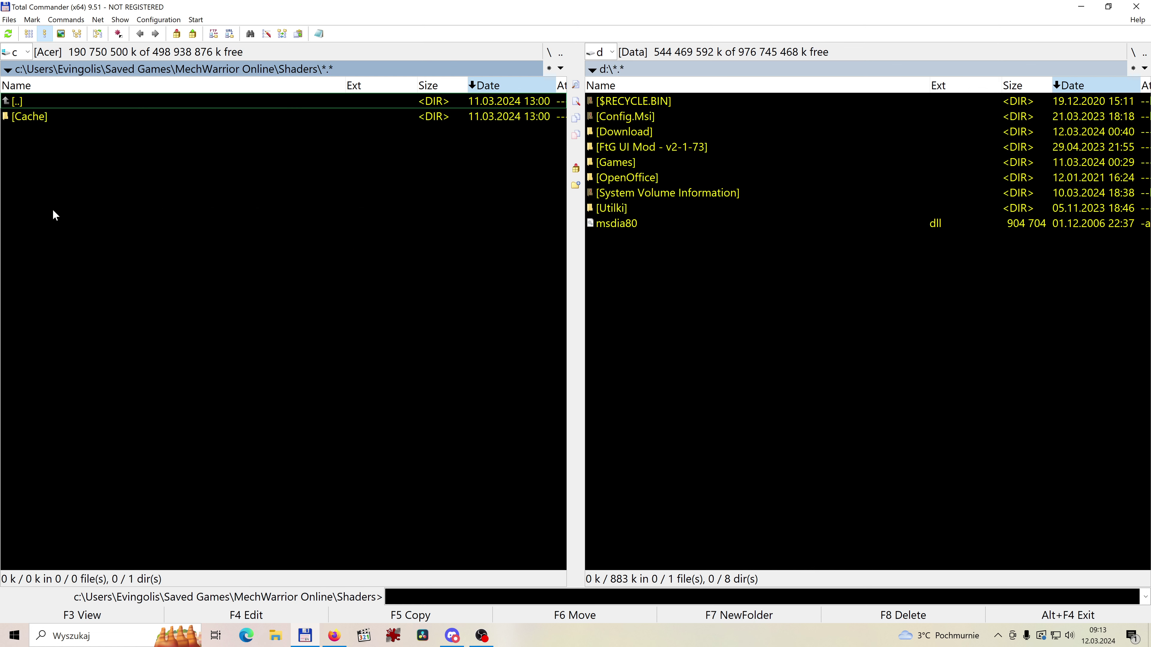
{"action": "key", "text": "Down"}
{"action": "key", "text": "Up"}
{"action": "key", "text": "Return"}
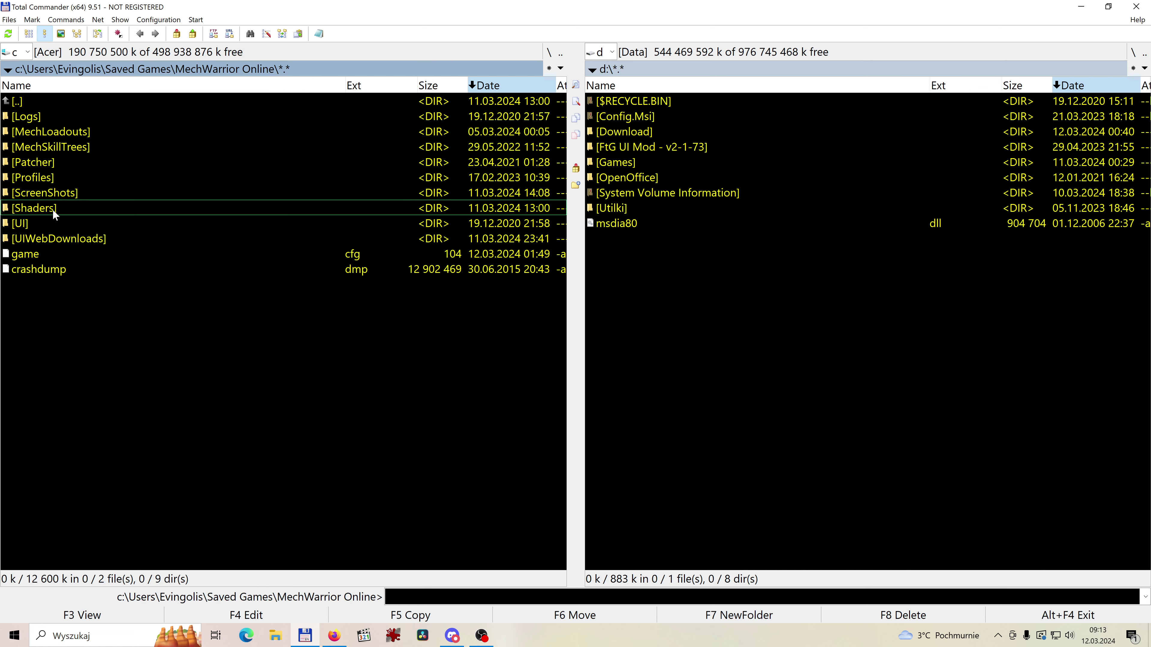
Delete the Shaders folder and all of its contents to the recycle bin.
{"action": "key", "text": "Delete"}
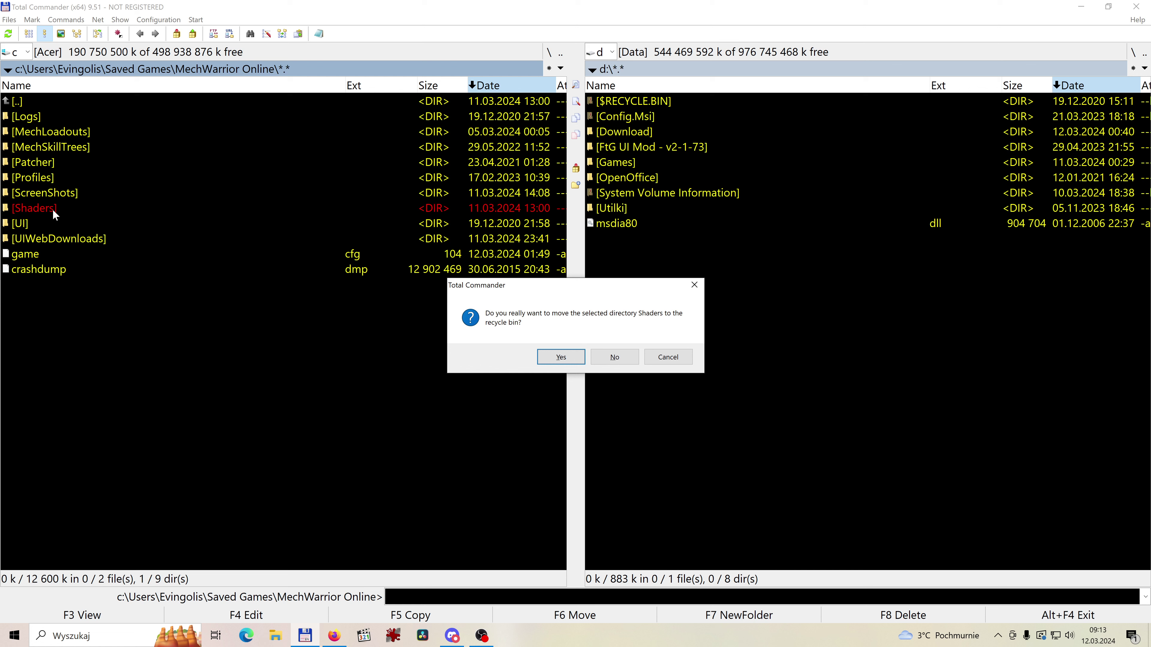
{"action": "key", "text": "Return"}
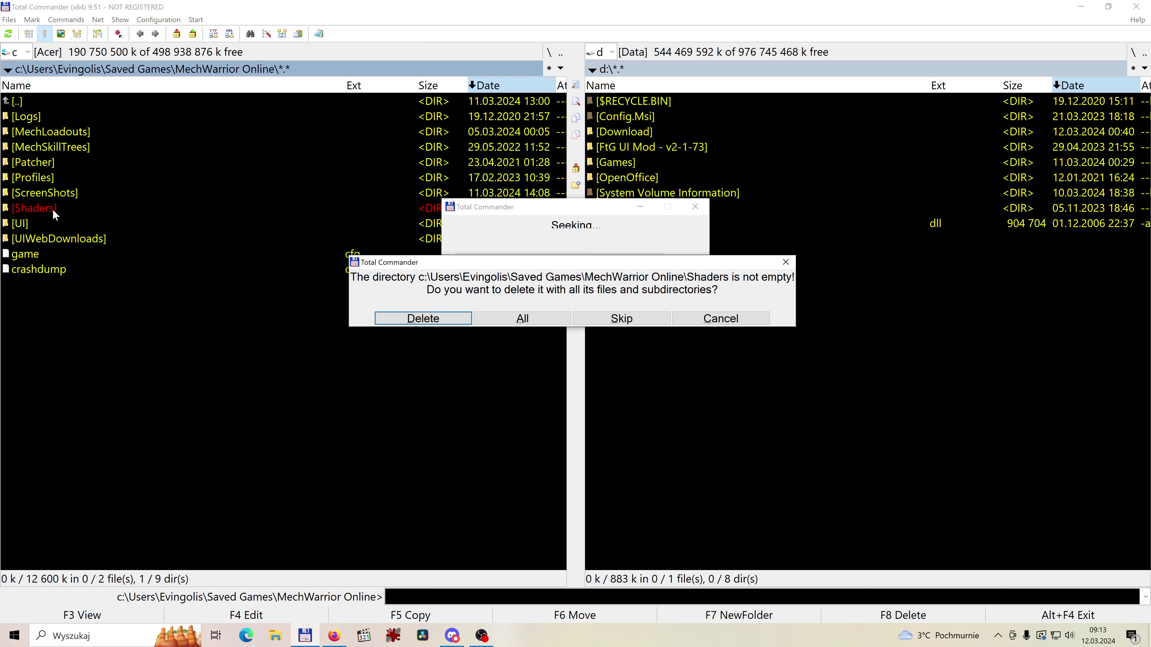
{"action": "key", "text": "Tab"}
{"action": "key", "text": "Return"}
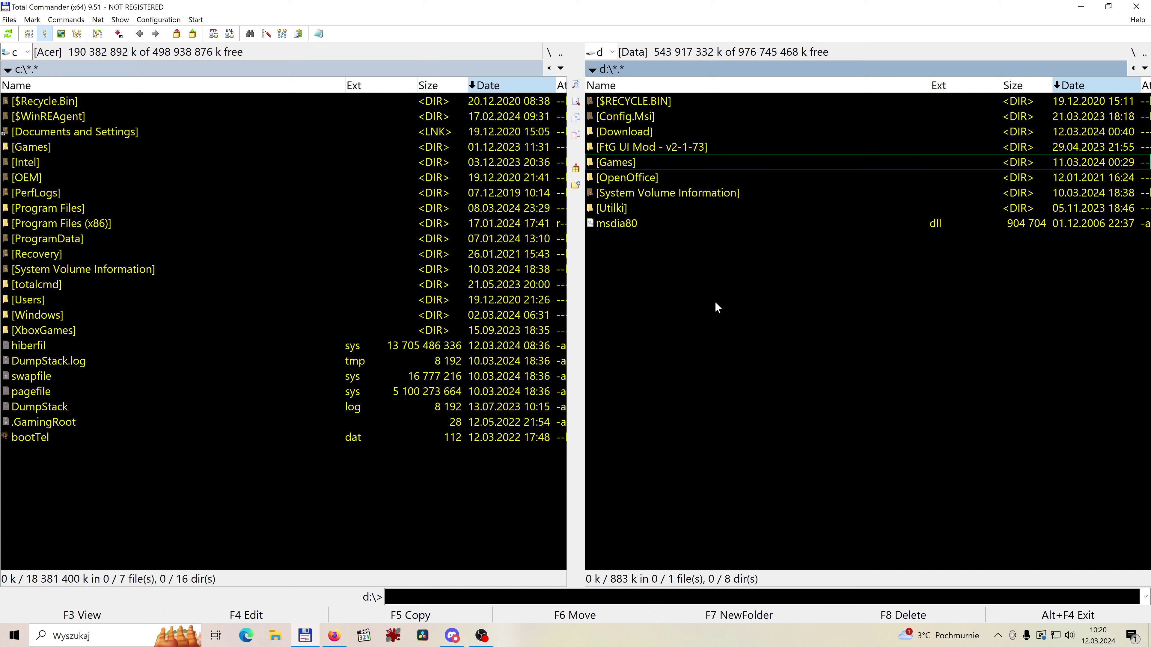
Show D:\Games\steamapps\common in the right panel.
{"action": "double_click", "coordinate": [633, 165]}
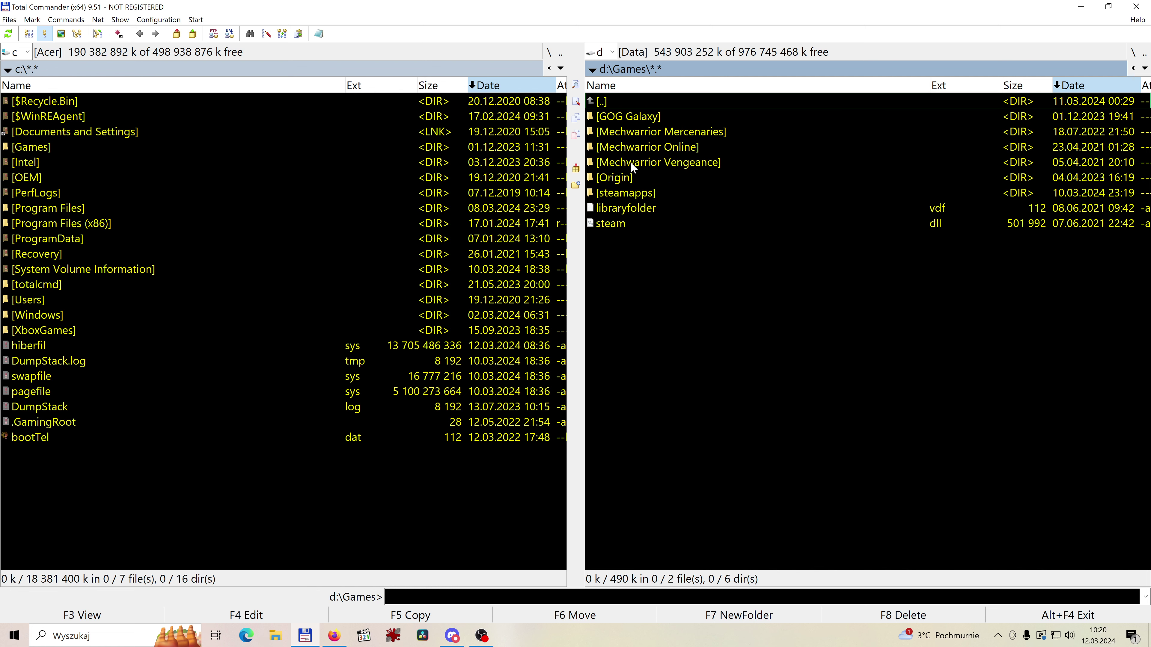
{"action": "left_click", "coordinate": [636, 196]}
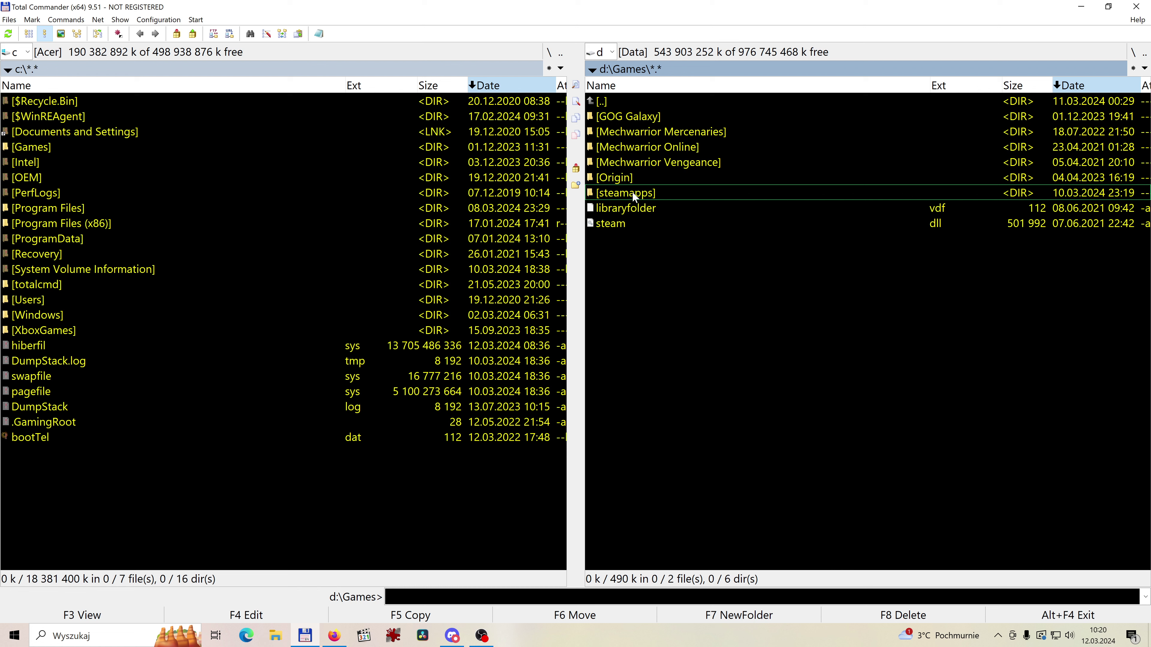
{"action": "double_click", "coordinate": [633, 193]}
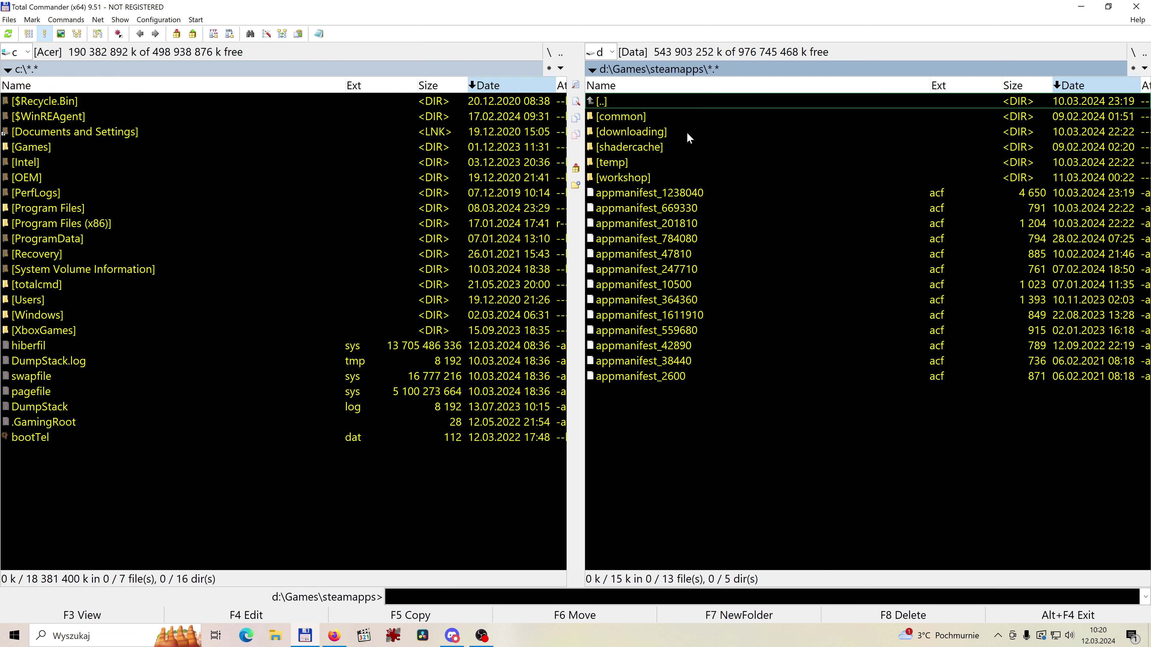
{"action": "double_click", "coordinate": [629, 118]}
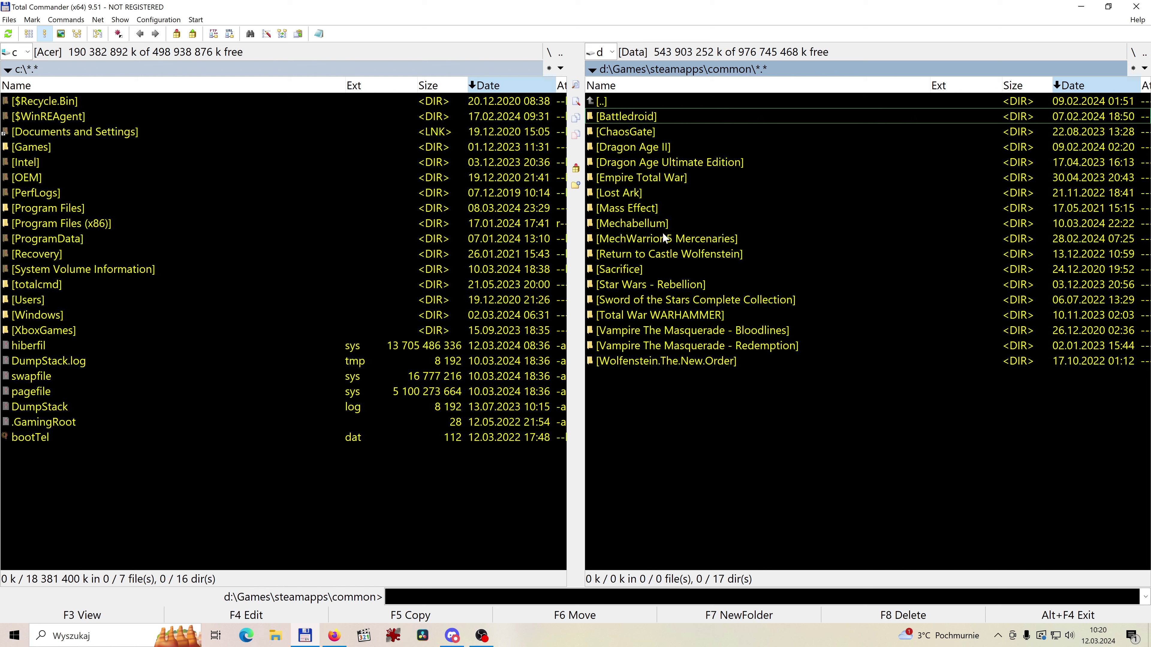
Show the C: Users profile Saved Games\MechWarrior Online folder in the left panel.
{"action": "double_click", "coordinate": [66, 300]}
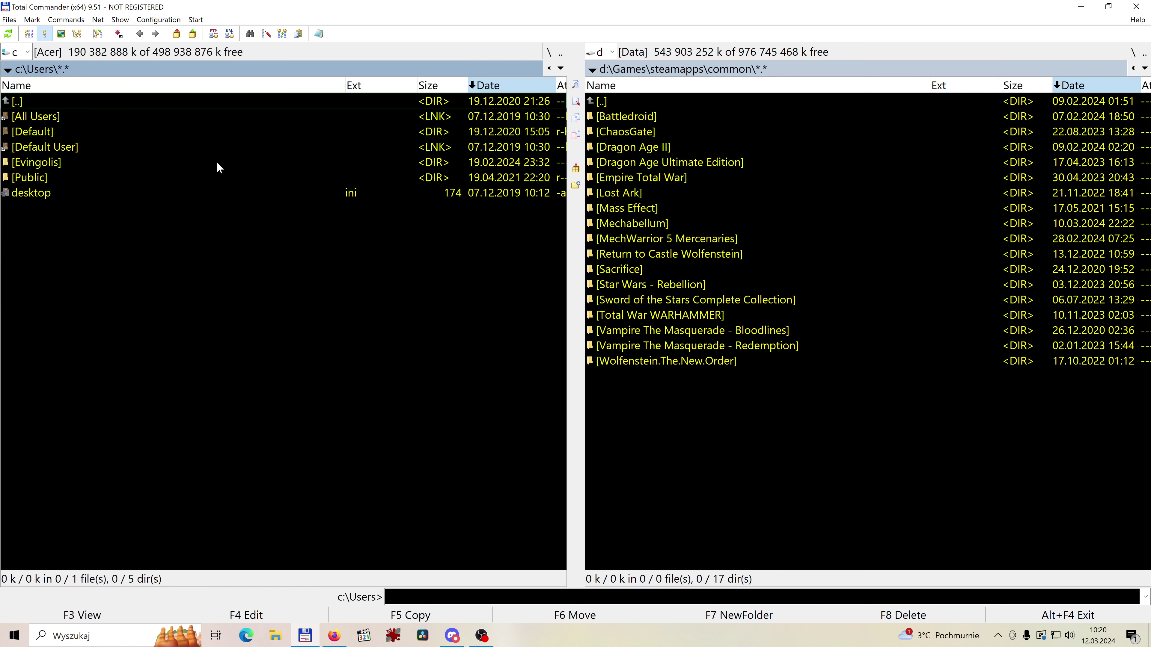
{"action": "double_click", "coordinate": [64, 162]}
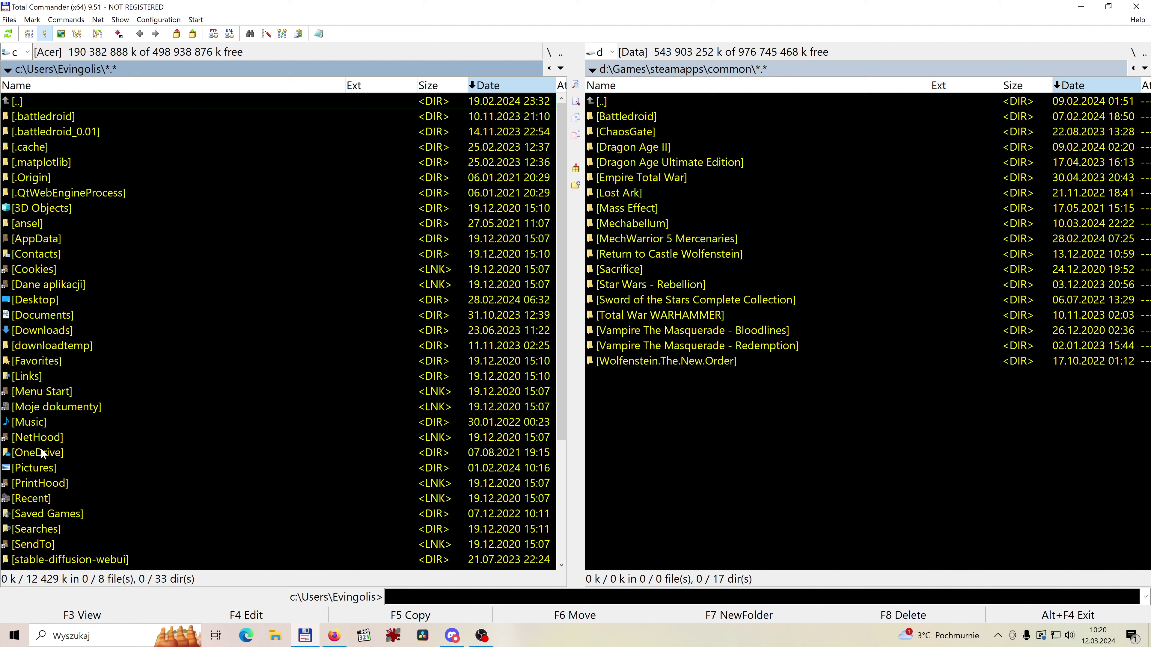
{"action": "double_click", "coordinate": [52, 513]}
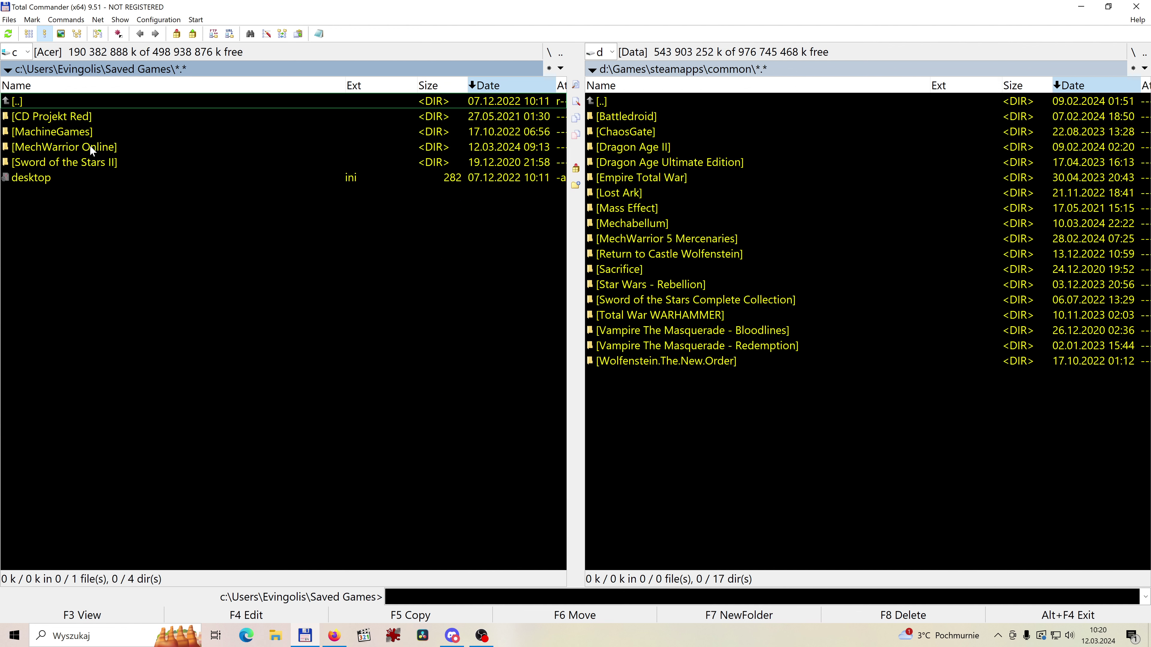
{"action": "double_click", "coordinate": [91, 146]}
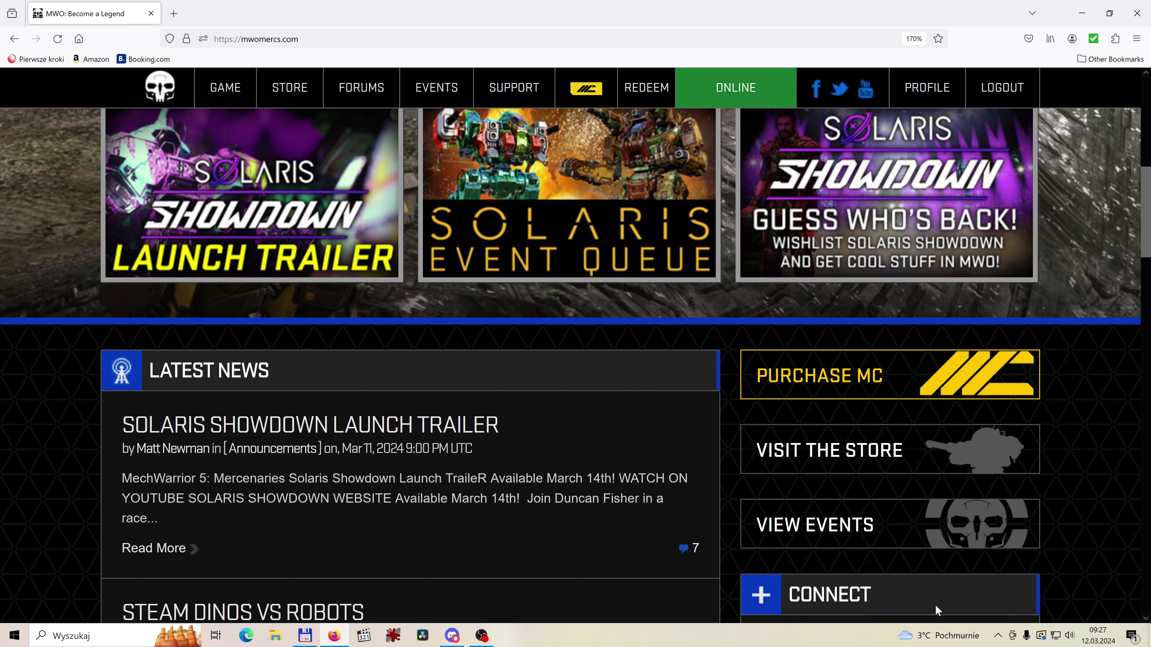
Launch Panel sterowania NVIDIA from the NVIDIA tray icon's menu.
{"action": "left_click", "coordinate": [998, 636]}
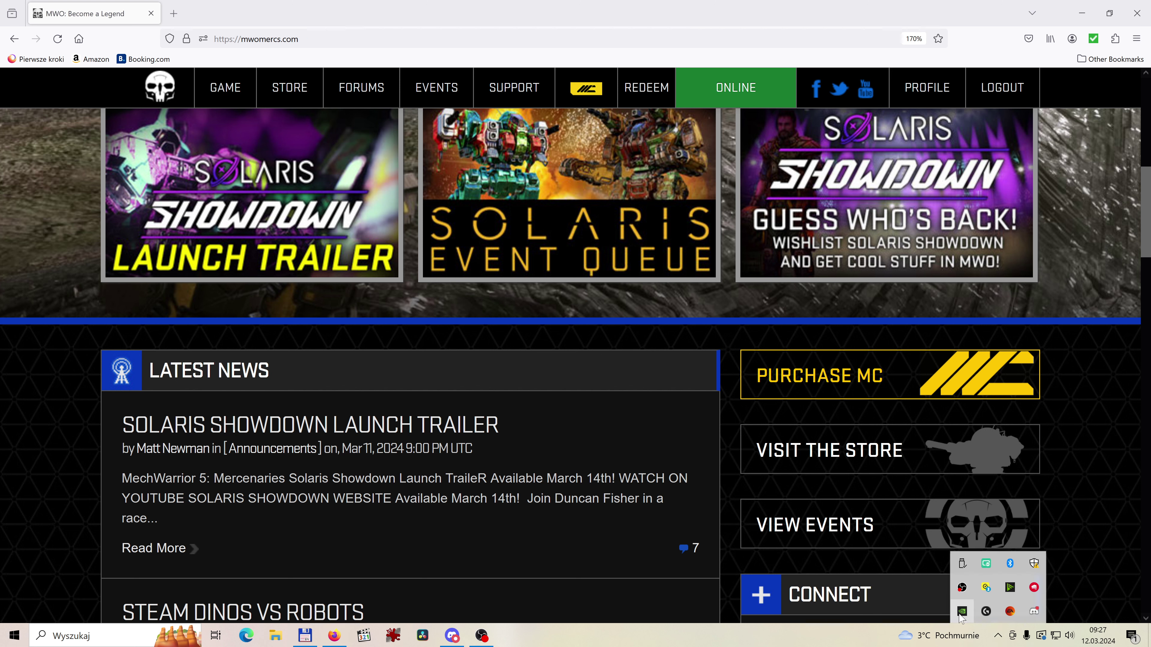
{"action": "right_click", "coordinate": [962, 612]}
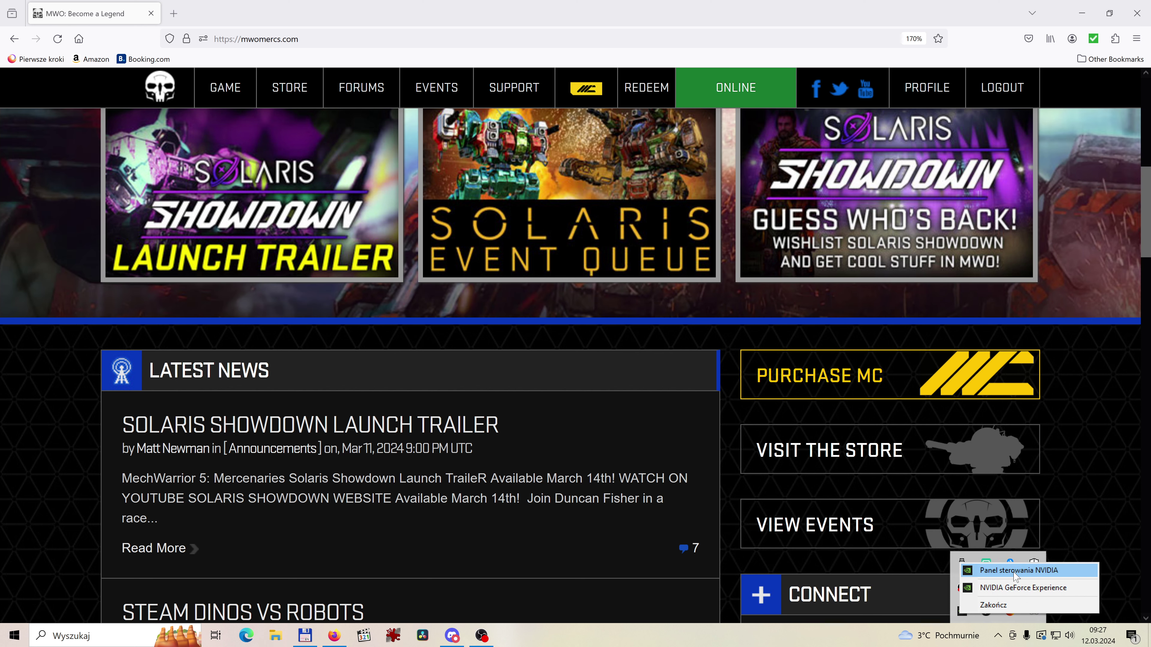
{"action": "left_click", "coordinate": [1013, 572]}
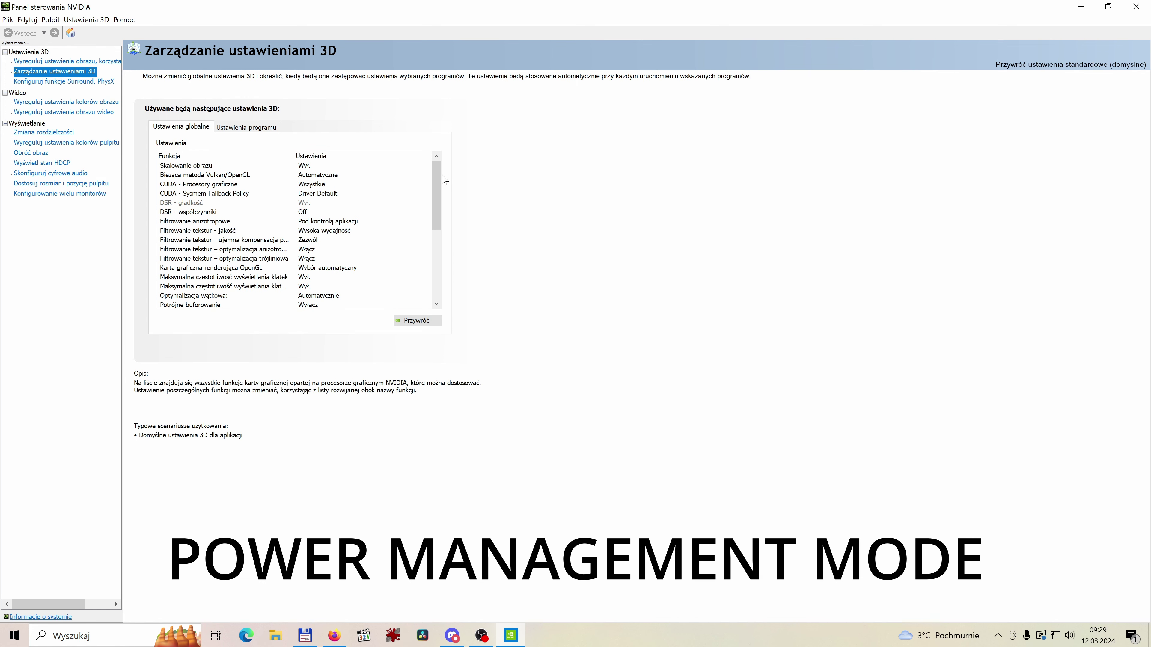
Set the global Tryb zarządzania energią to Preferuj maksymalną wydajność.
{"action": "left_click_drag", "start_coordinate": [441, 178], "coordinate": [439, 194]}
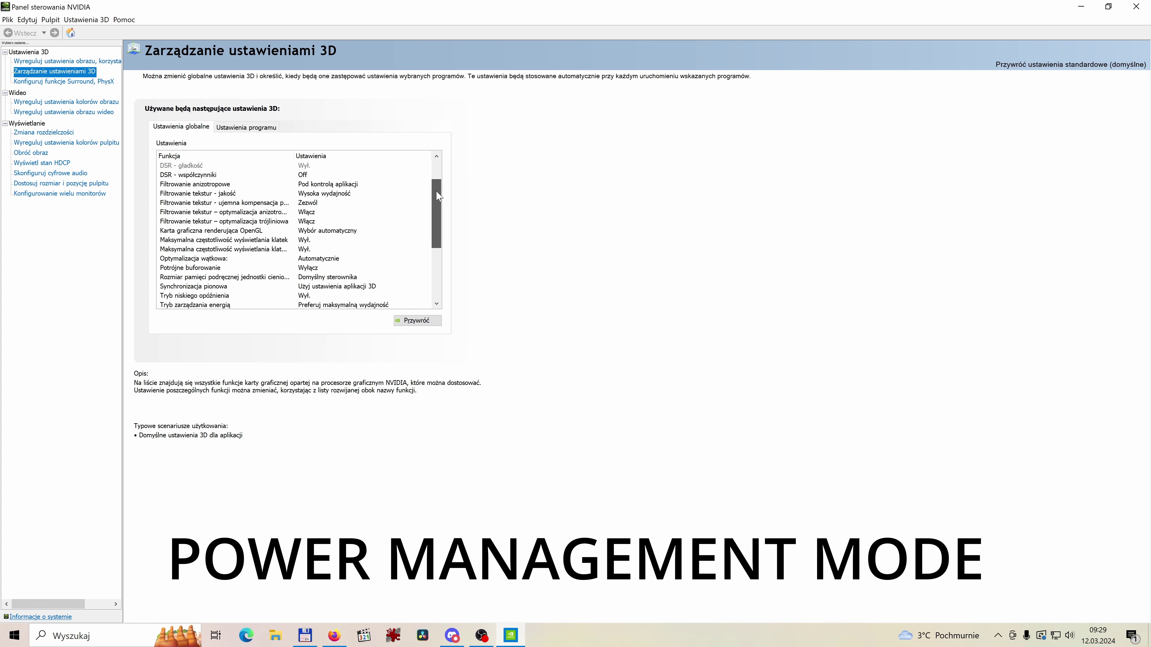
{"action": "left_click_drag", "start_coordinate": [438, 195], "coordinate": [437, 201]}
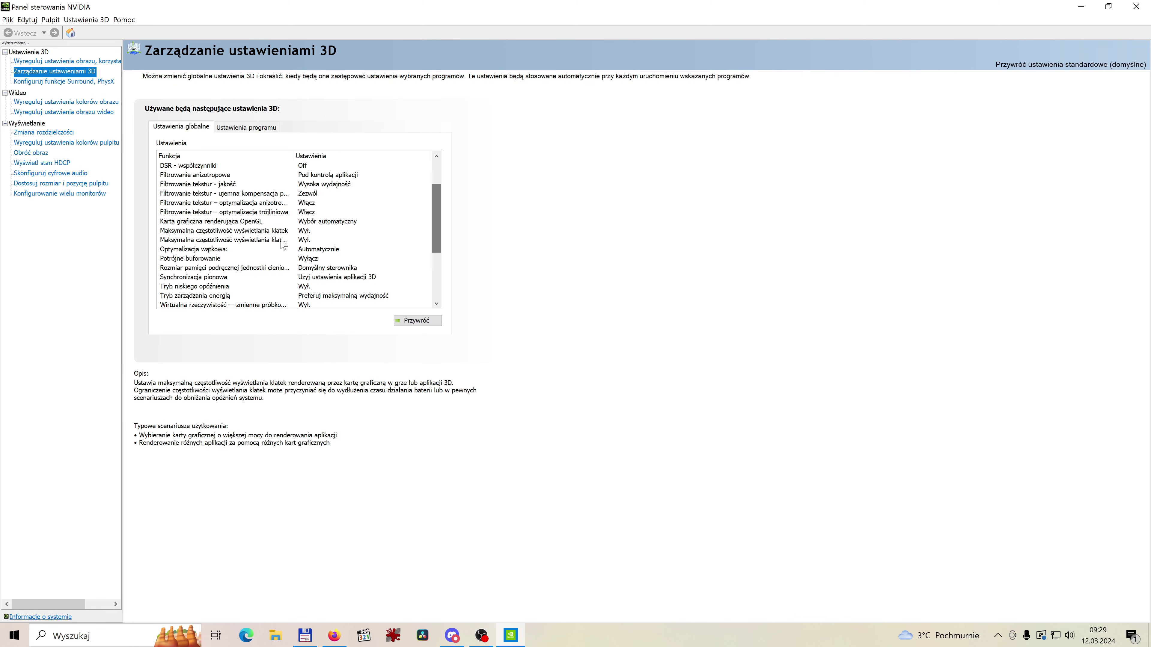
{"action": "mouse_move", "coordinate": [195, 299]}
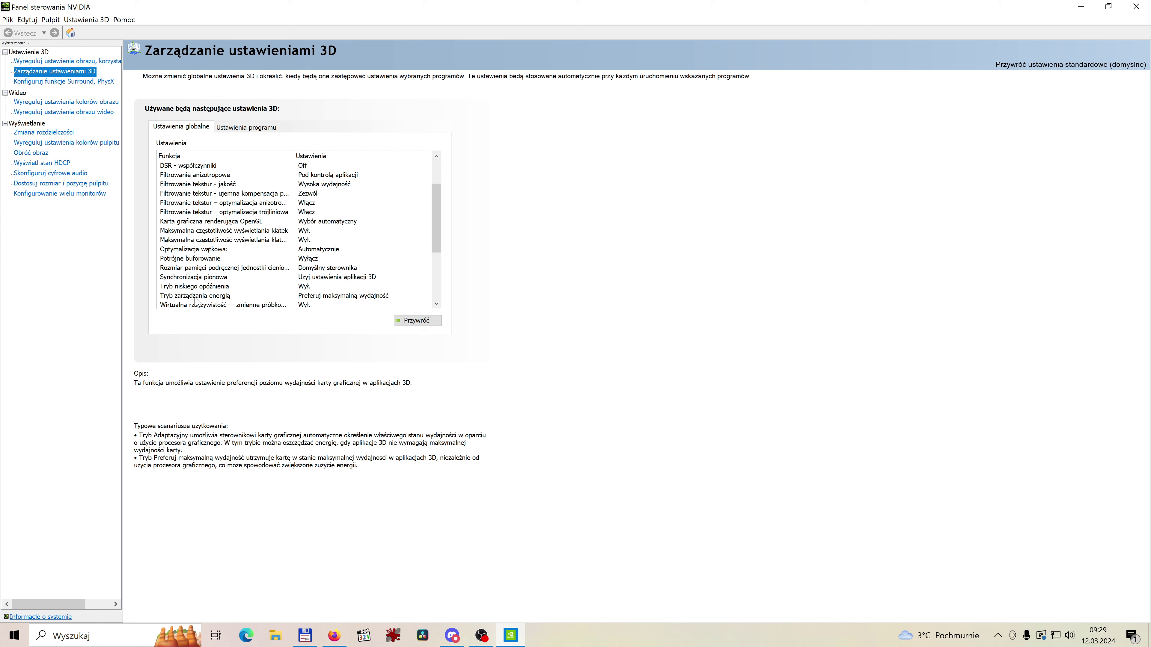
{"action": "left_click", "coordinate": [195, 299]}
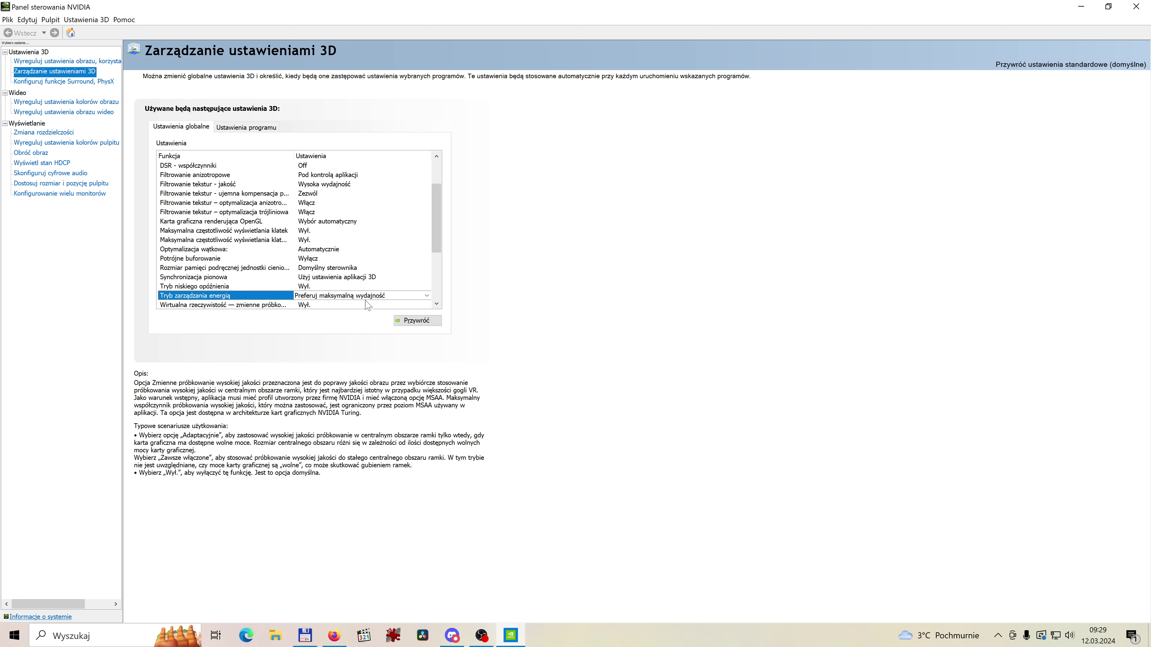
{"action": "left_click", "coordinate": [427, 296]}
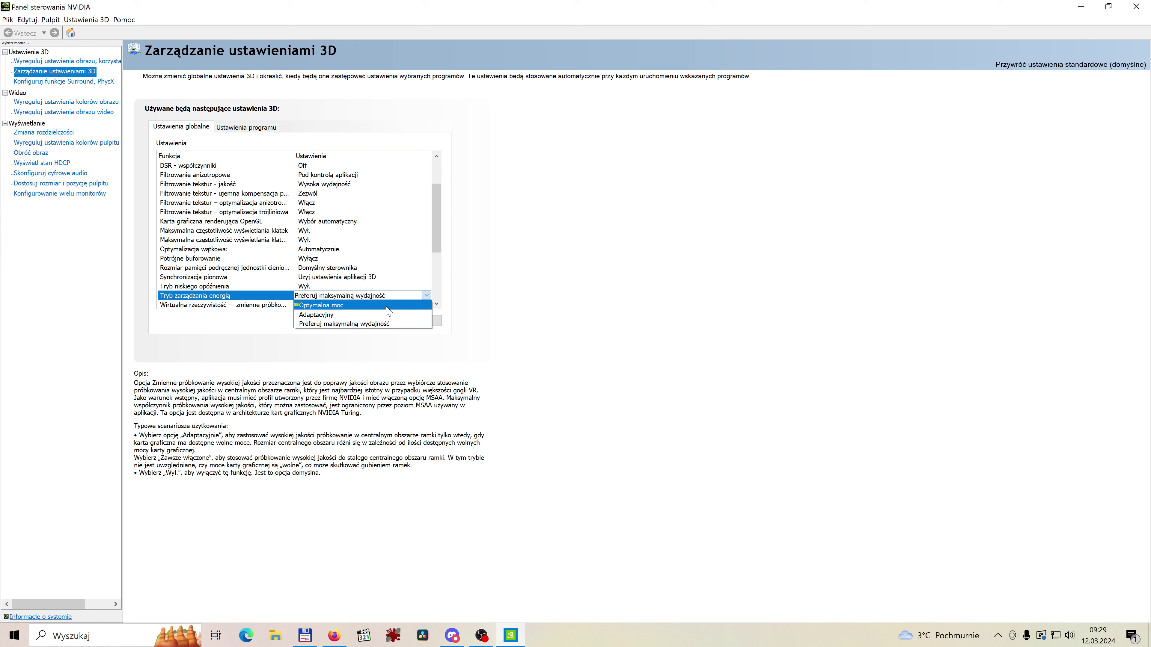
{"action": "left_click", "coordinate": [375, 325]}
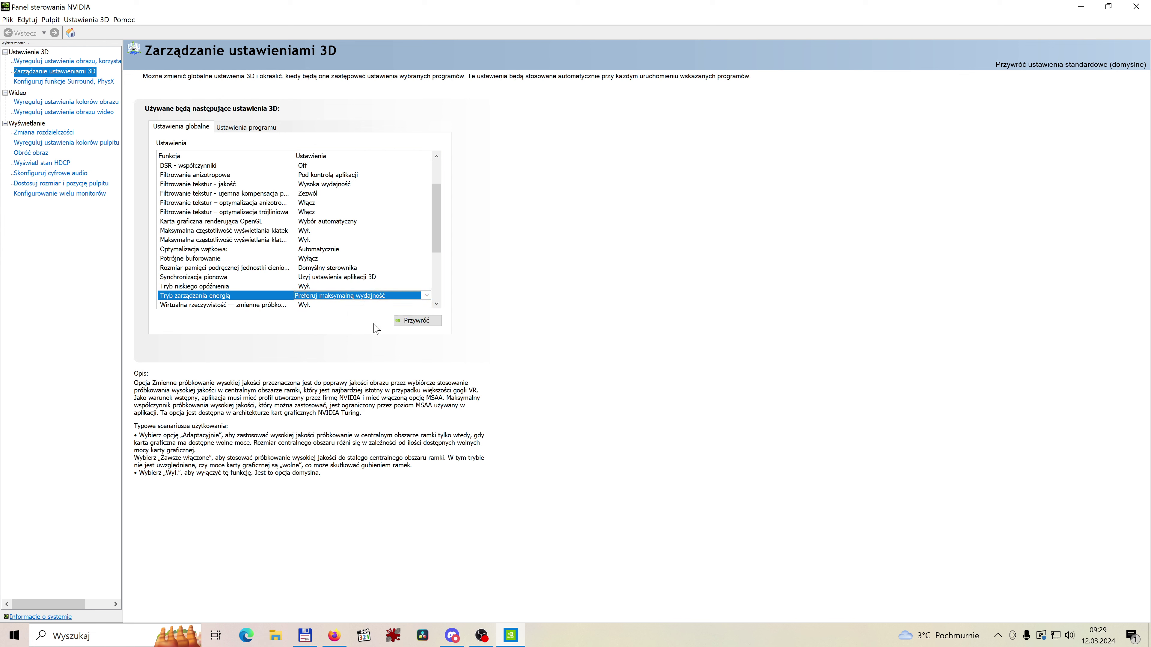
{"action": "scroll", "coordinate": [451, 216], "scroll_direction": "down", "scroll_amount": 1}
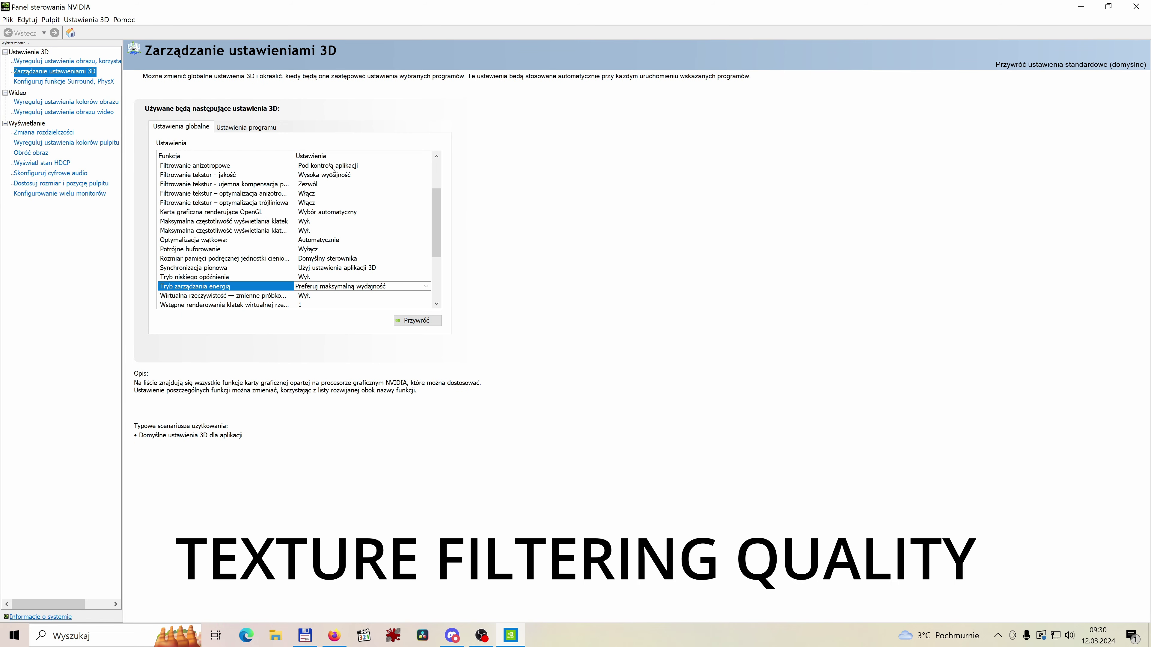
Check that Filtrowanie tekstur - jakość stays at Wysoka wydajność in its dropdown.
{"action": "left_click", "coordinate": [199, 178]}
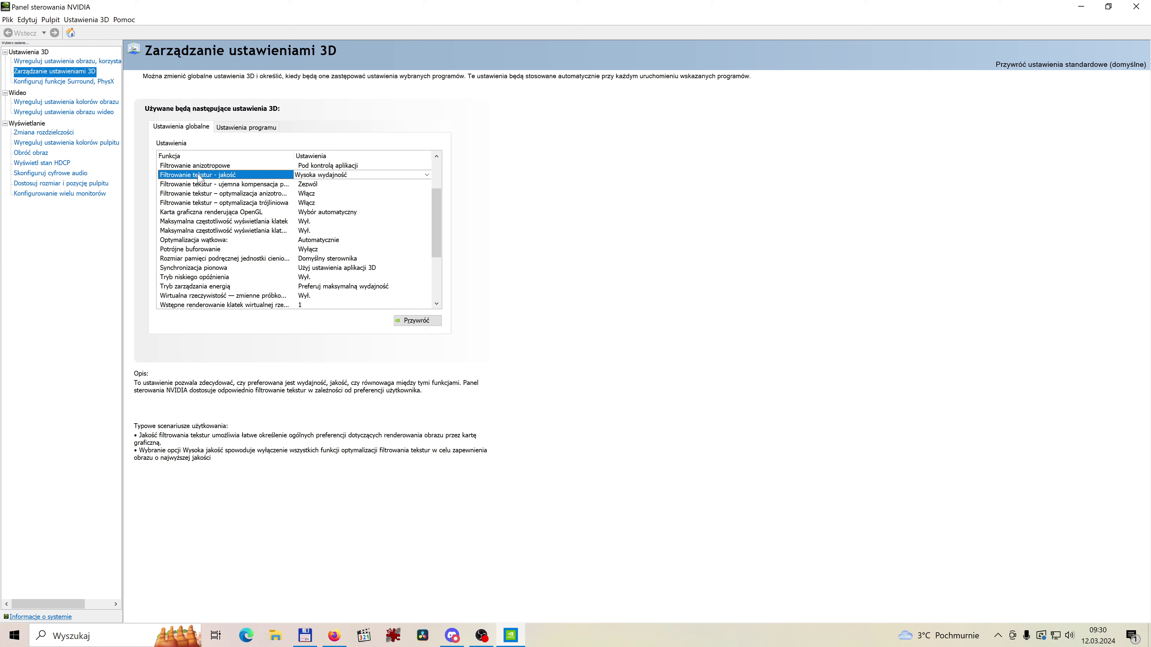
{"action": "left_click", "coordinate": [427, 175]}
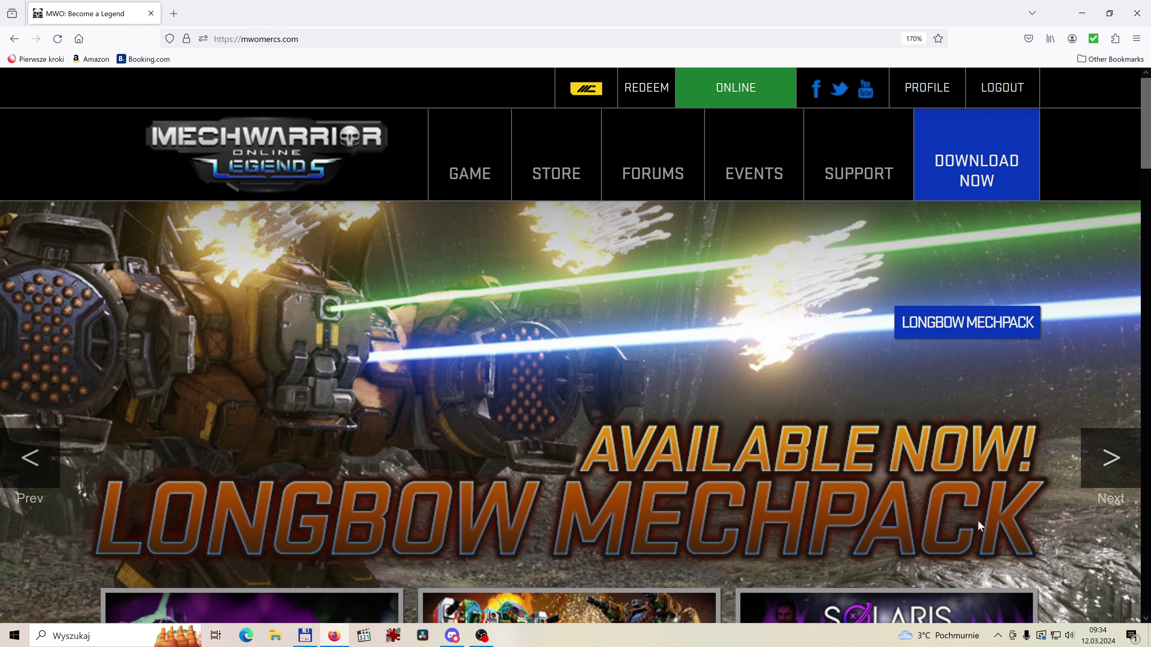
Launch GeForce Experience from the tray, maximized on DRIVERS, showing 551.76 available and 546.33 installed.
{"action": "left_click", "coordinate": [997, 636]}
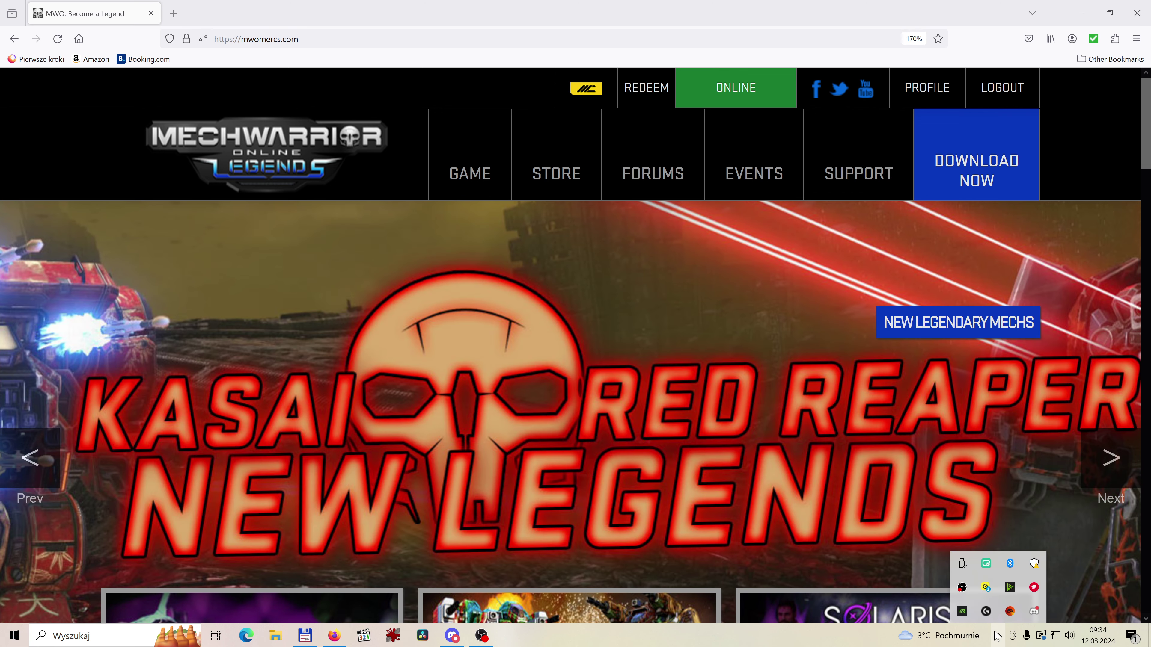
{"action": "right_click", "coordinate": [964, 612]}
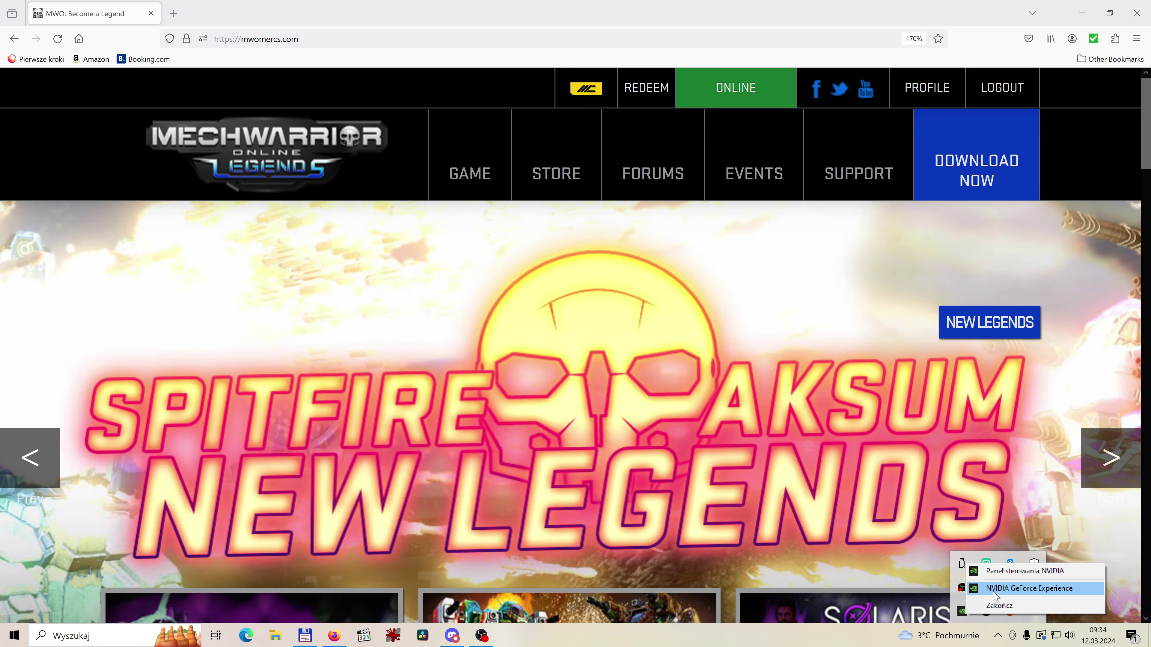
{"action": "left_click", "coordinate": [995, 589]}
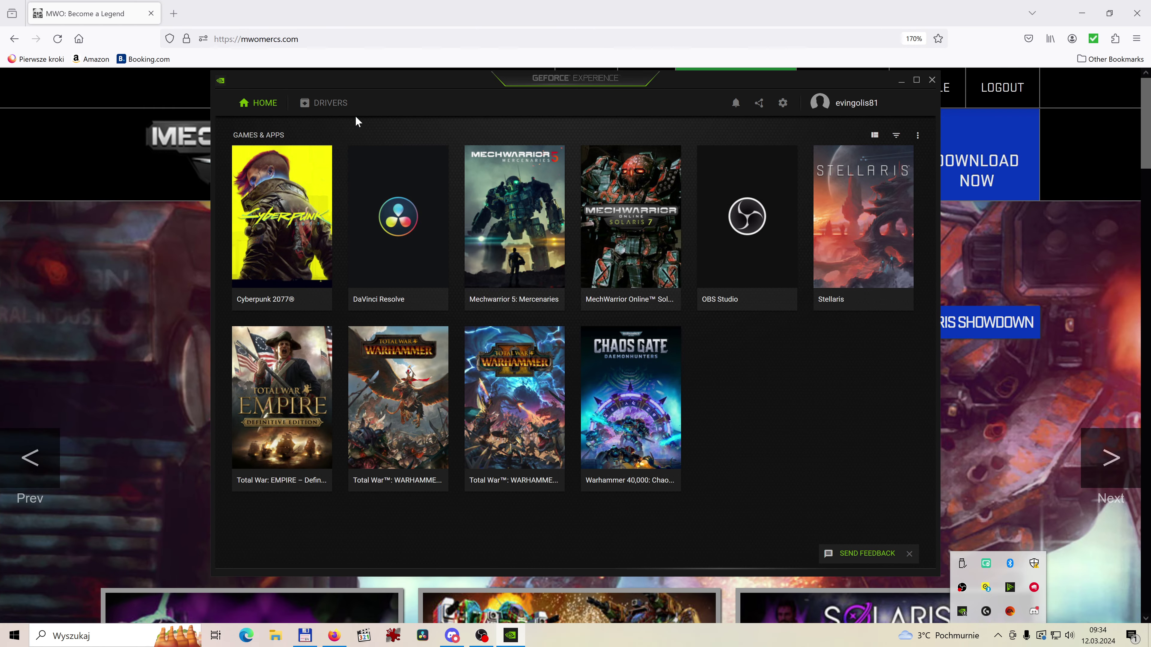
{"action": "left_click", "coordinate": [329, 107]}
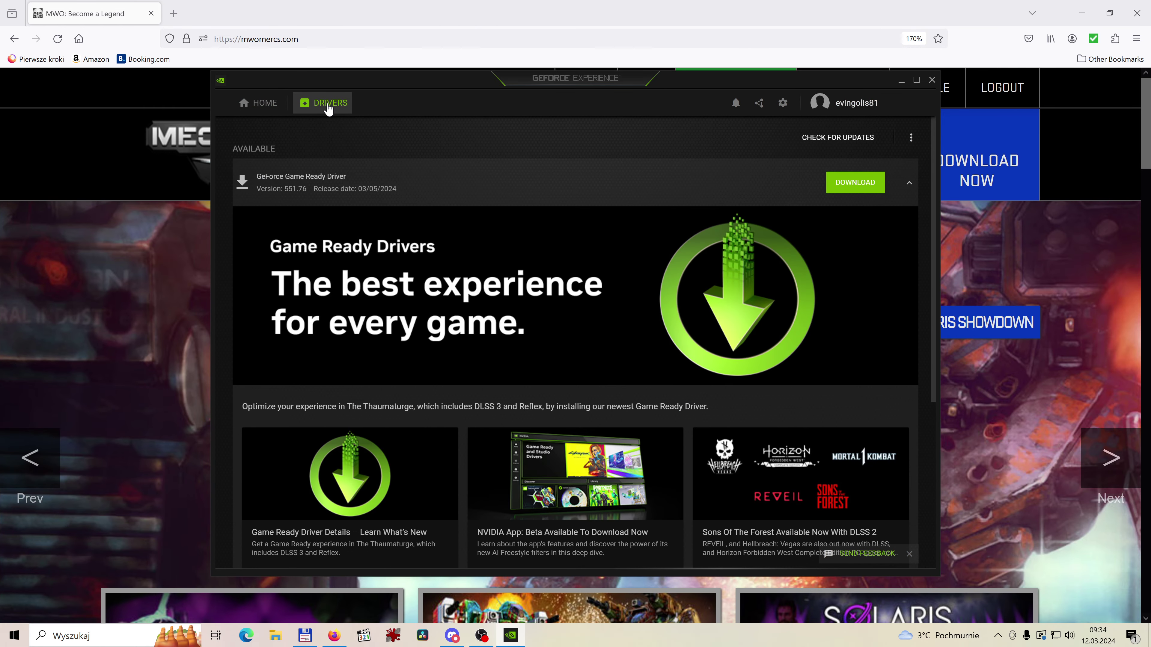
{"action": "key", "text": "super+Up"}
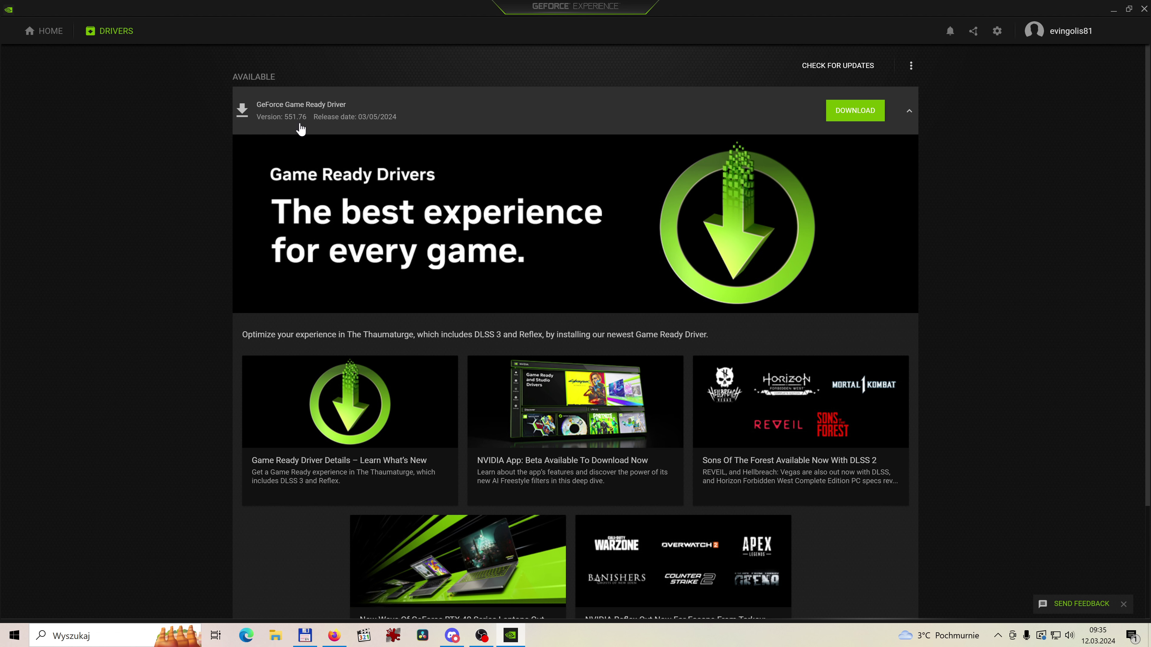
{"action": "scroll", "coordinate": [300, 129], "scroll_direction": "down", "scroll_amount": 5}
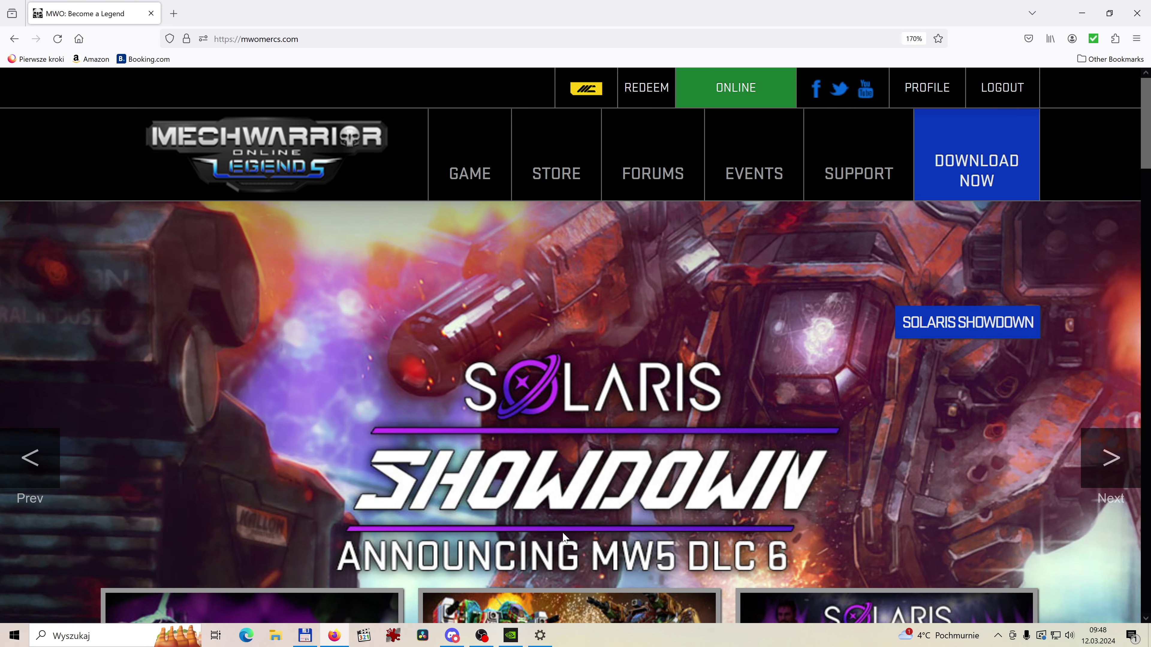
Scroll the mwomercs.com home page down to the Latest News section.
{"action": "scroll", "coordinate": [564, 537], "scroll_direction": "down", "scroll_amount": 10}
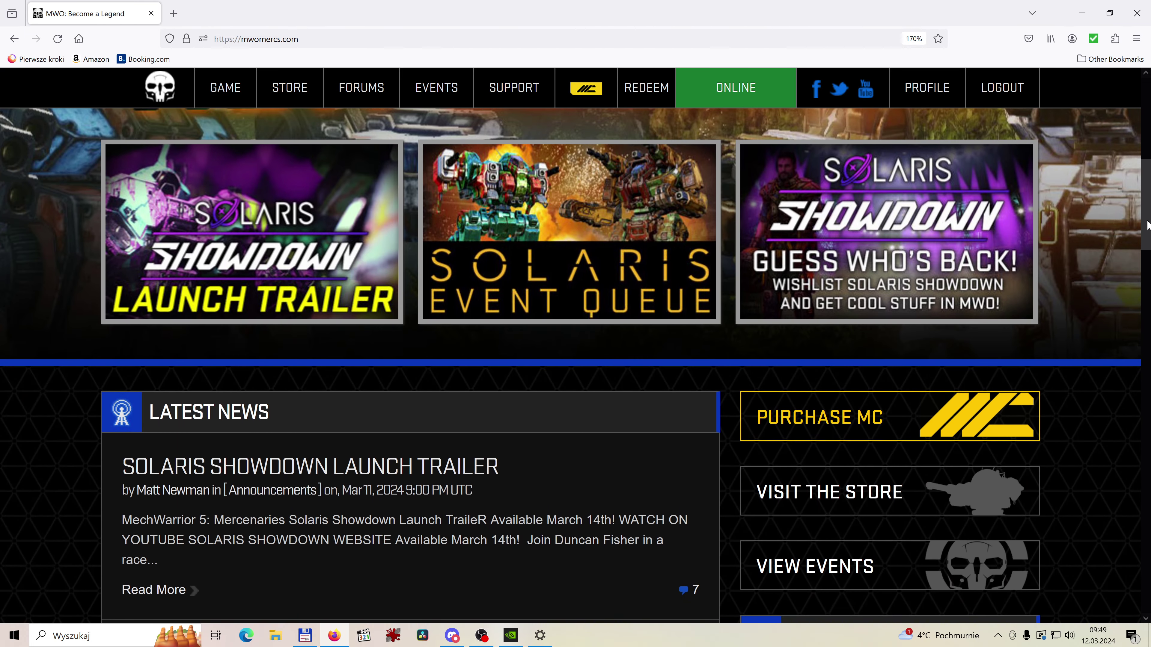
{"action": "left_click_drag", "start_coordinate": [1148, 225], "coordinate": [1148, 230]}
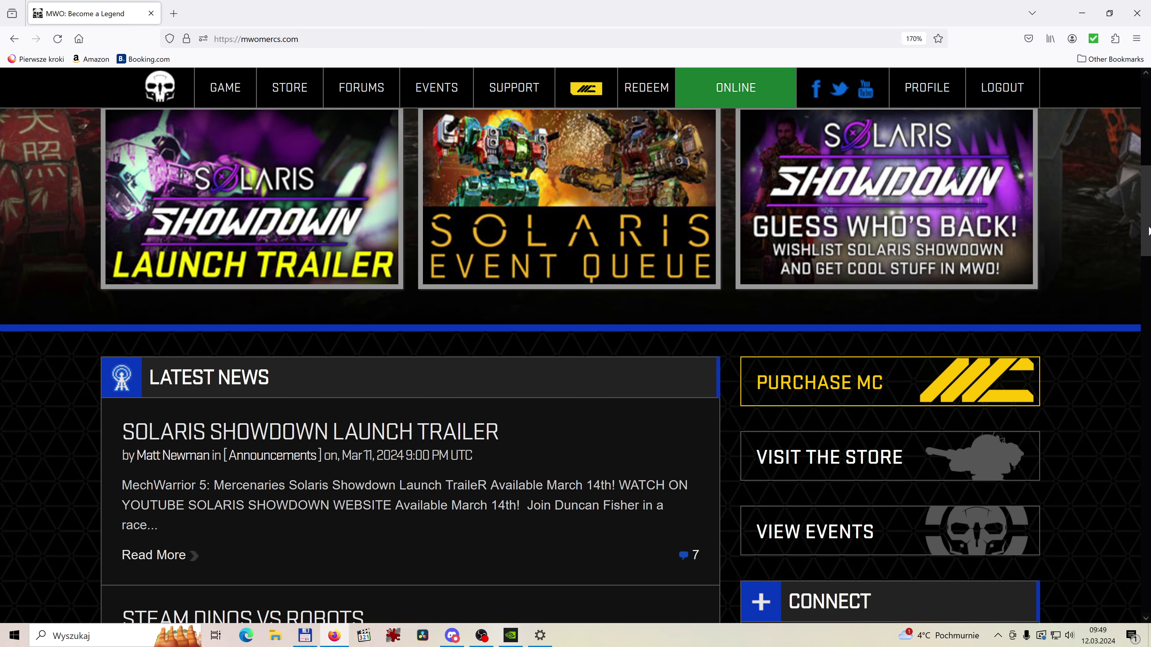
{"action": "left_click_drag", "start_coordinate": [1147, 230], "coordinate": [1148, 267]}
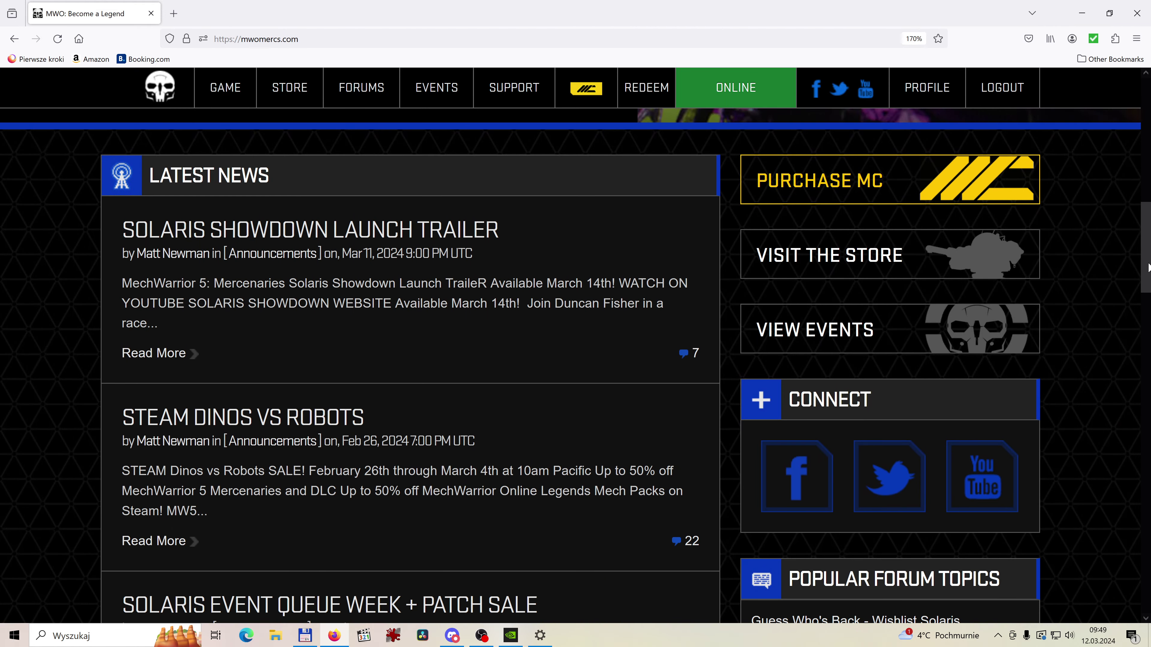